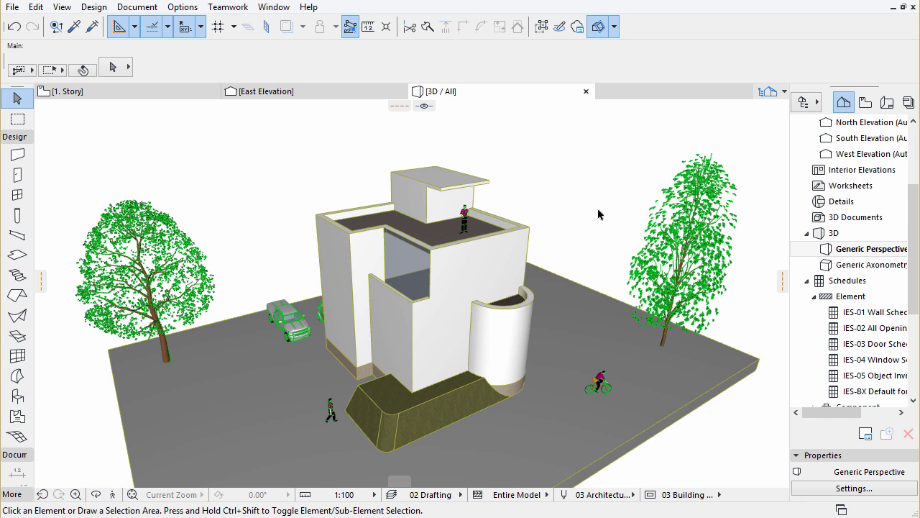
# Turn on Sun Shadows for the 3D window display of the building model
pyautogui.click(96, 494)
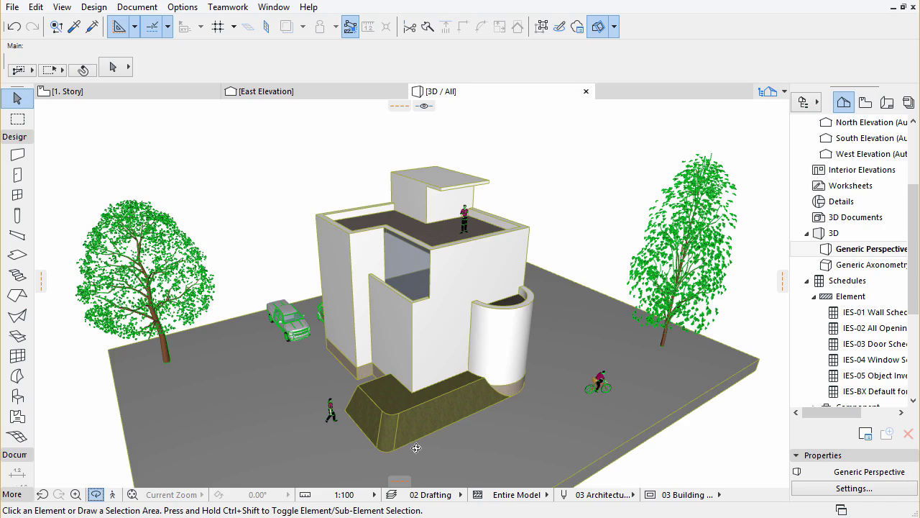
pyautogui.moveTo(417, 448)
pyautogui.mouseDown()
pyautogui.moveTo(402, 423)
pyautogui.moveTo(524, 348)
pyautogui.mouseUp()
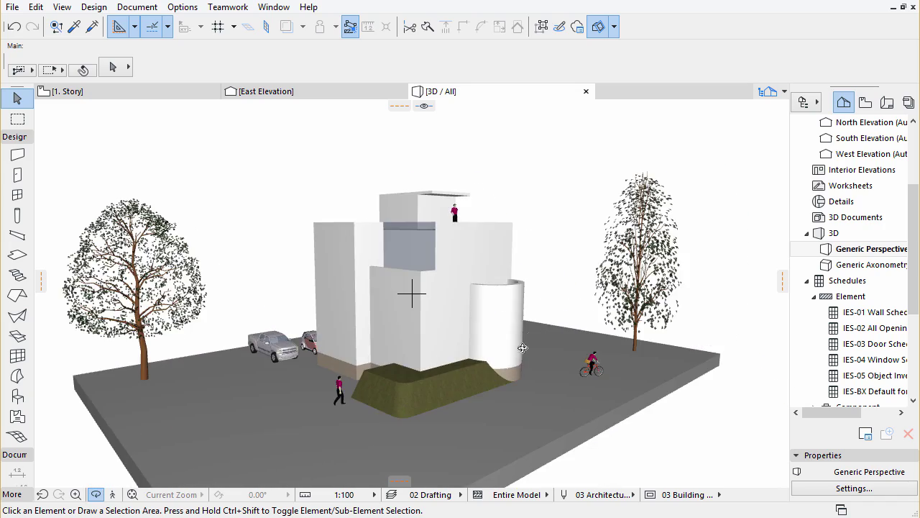
pyautogui.rightClick(547, 307)
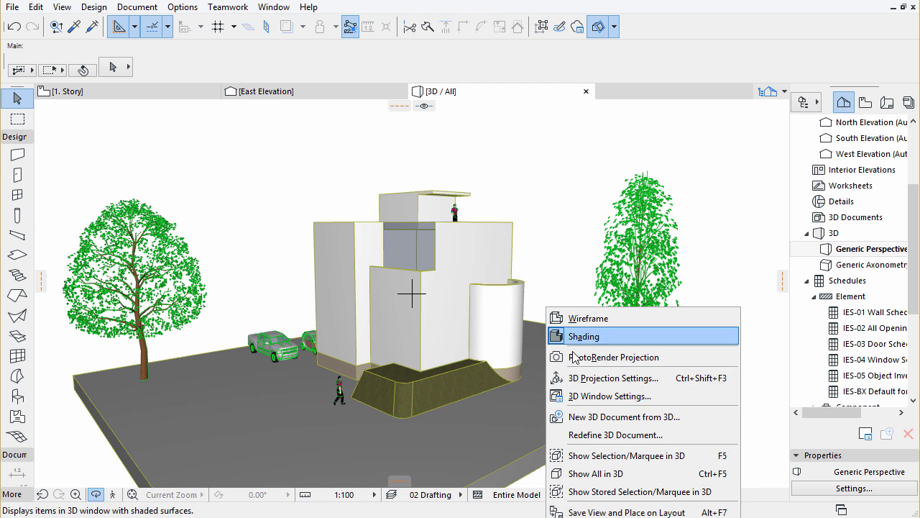
pyautogui.click(579, 398)
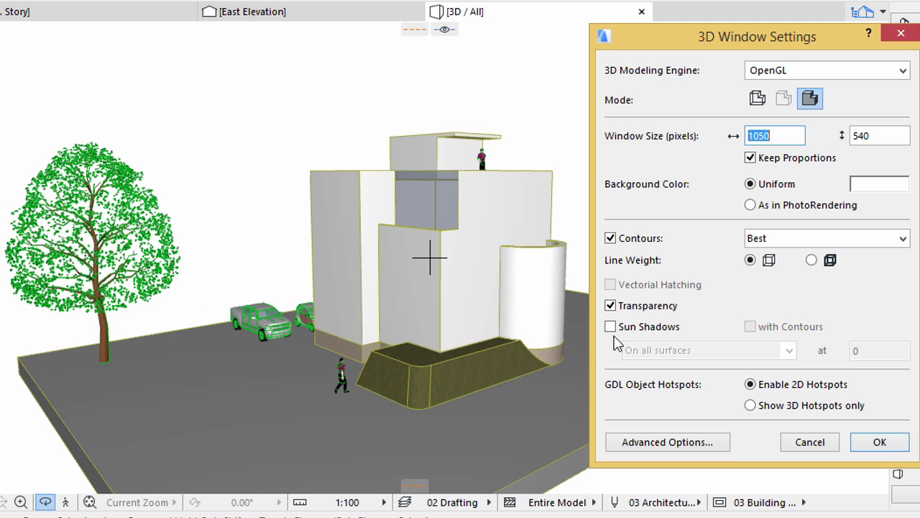
pyautogui.click(561, 350)
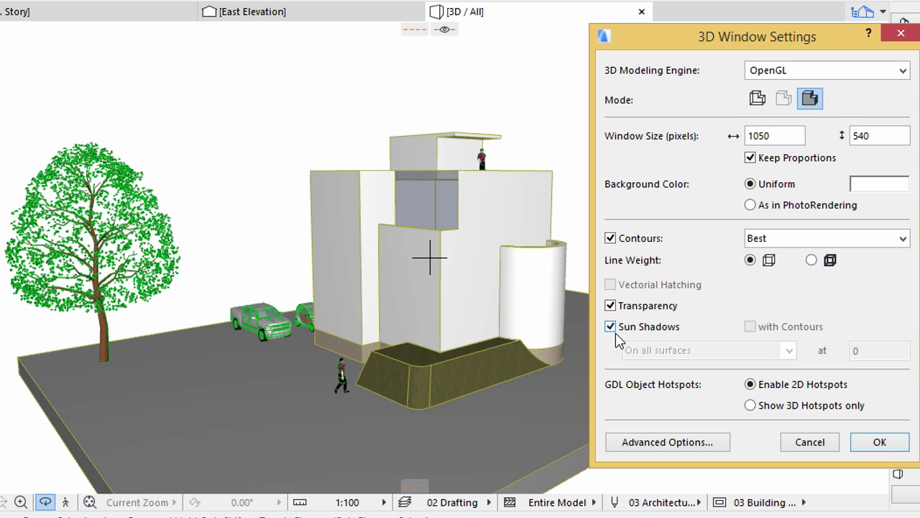
pyautogui.click(879, 440)
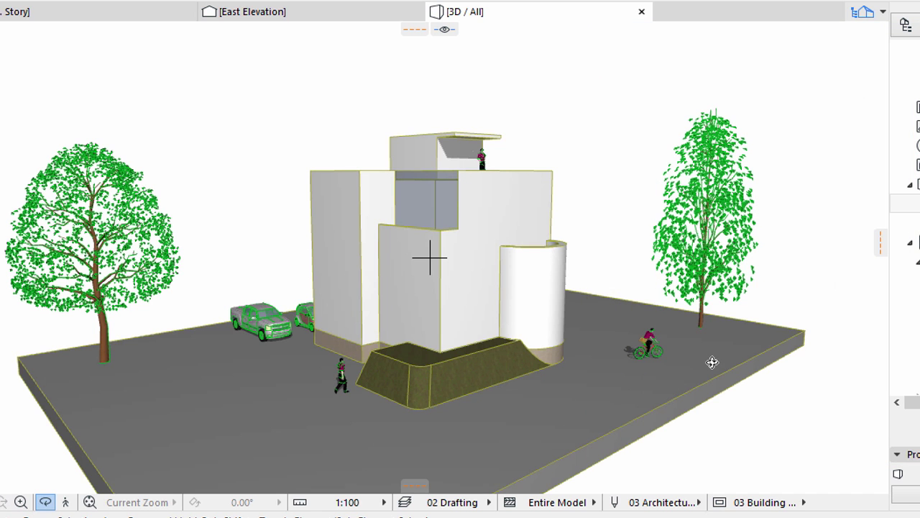
# Set the Sun Azimuth to 315° in the perspective projection settings
pyautogui.rightClick(601, 235)
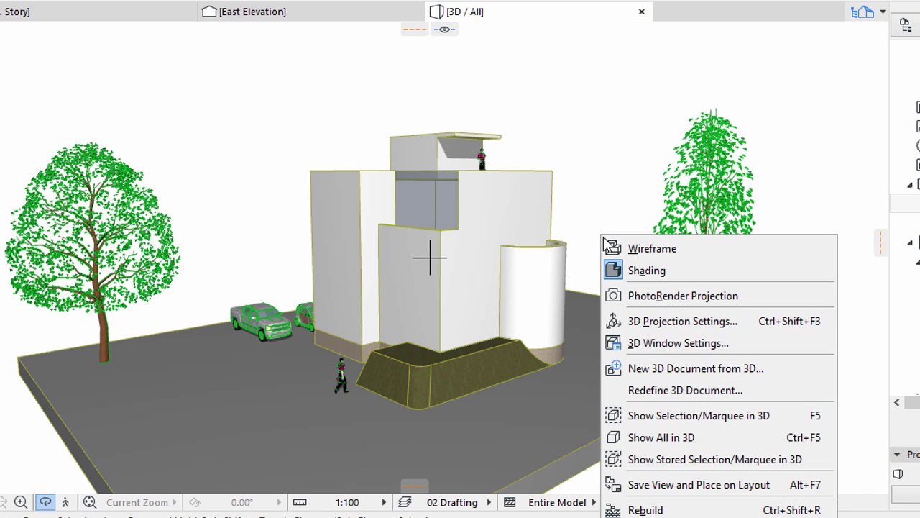
pyautogui.click(629, 324)
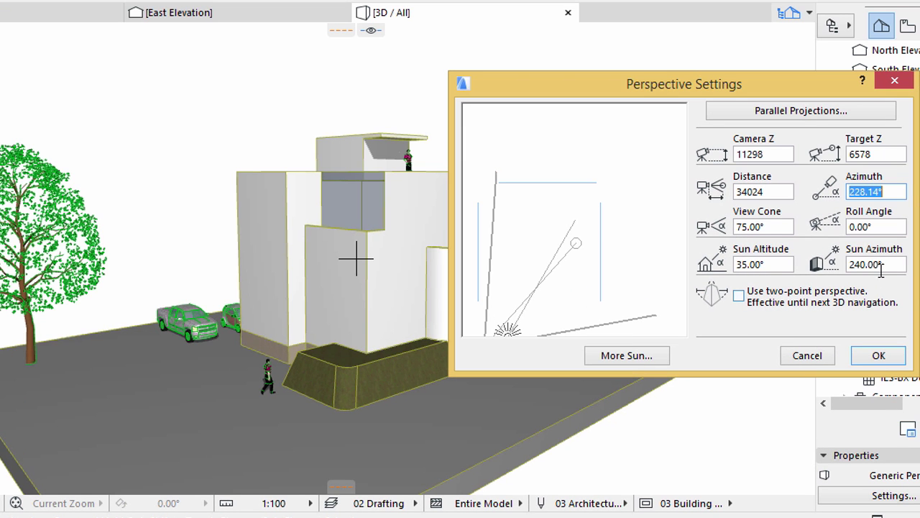
pyautogui.doubleClick(848, 265)
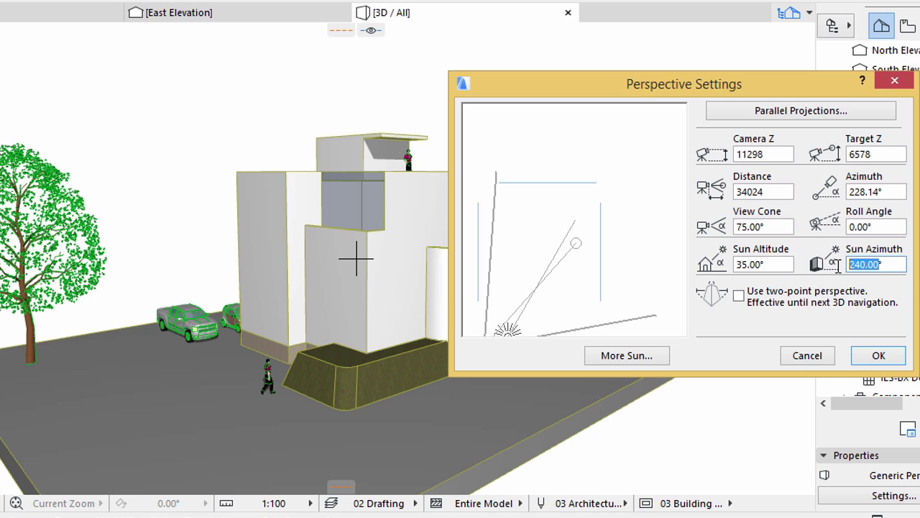
pyautogui.write('315')
pyautogui.click(876, 354)
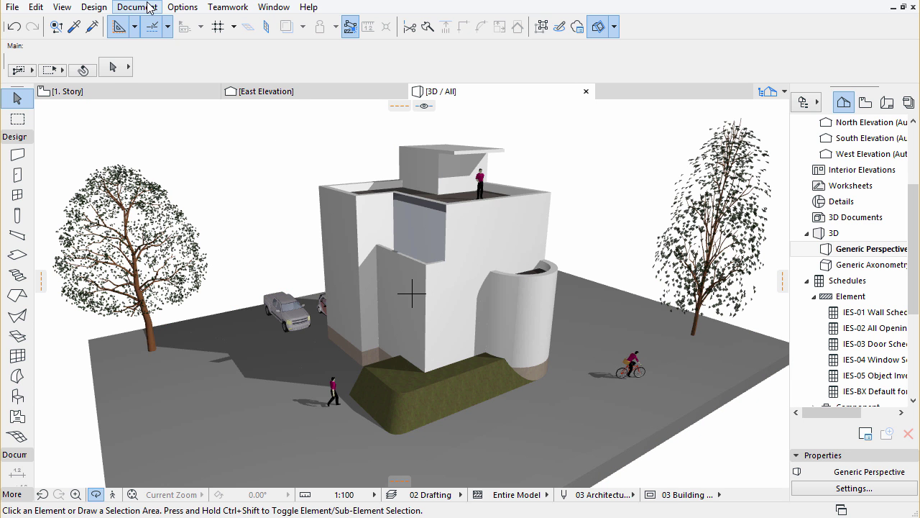
# Choose the Koh-I-Noor sketch scene from the Fine Scenes in the PhotoRendering Settings and render the 3D view
pyautogui.click(148, 8)
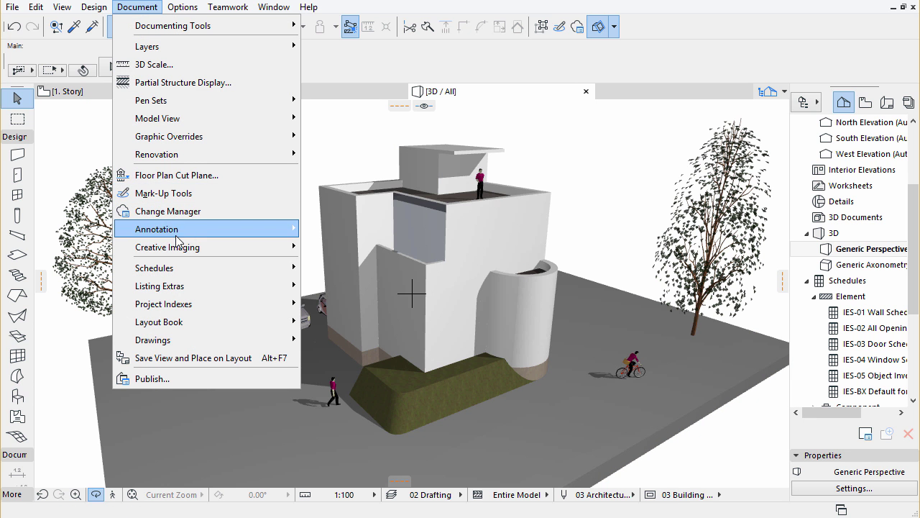
pyautogui.moveTo(175, 247)
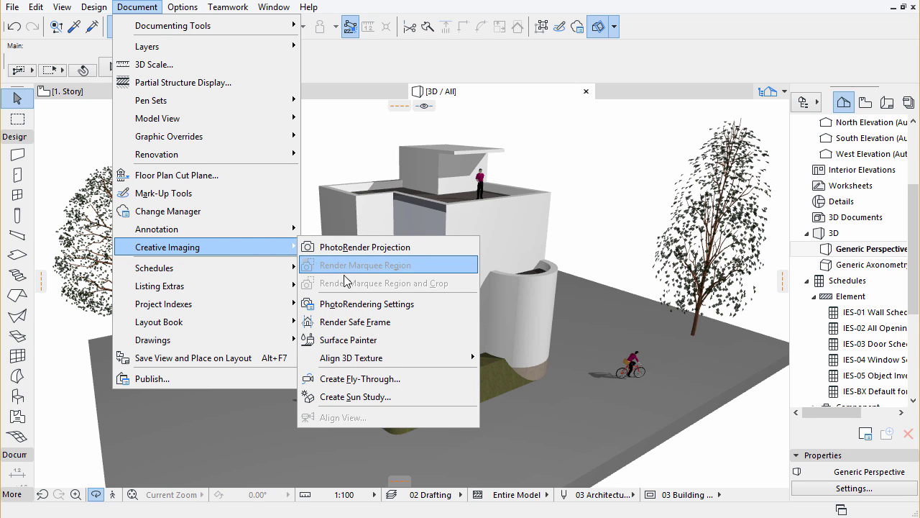
pyautogui.click(345, 306)
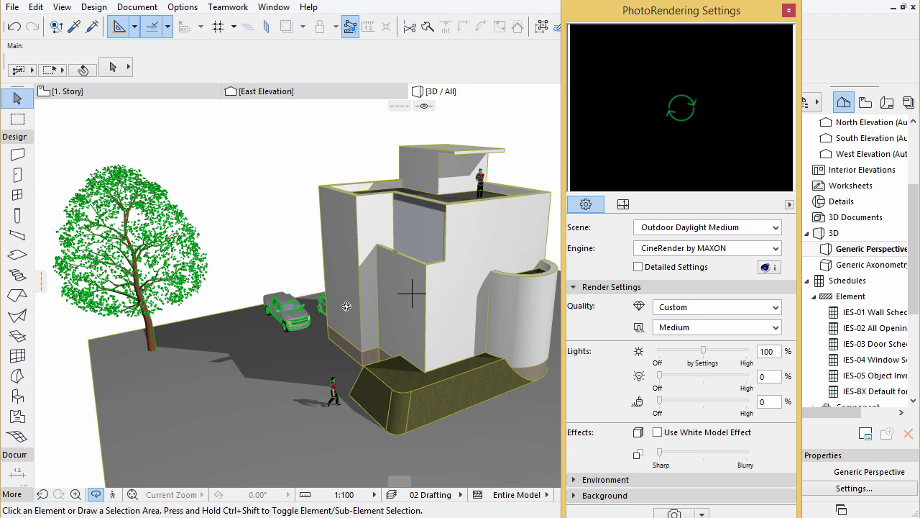
pyautogui.click(756, 174)
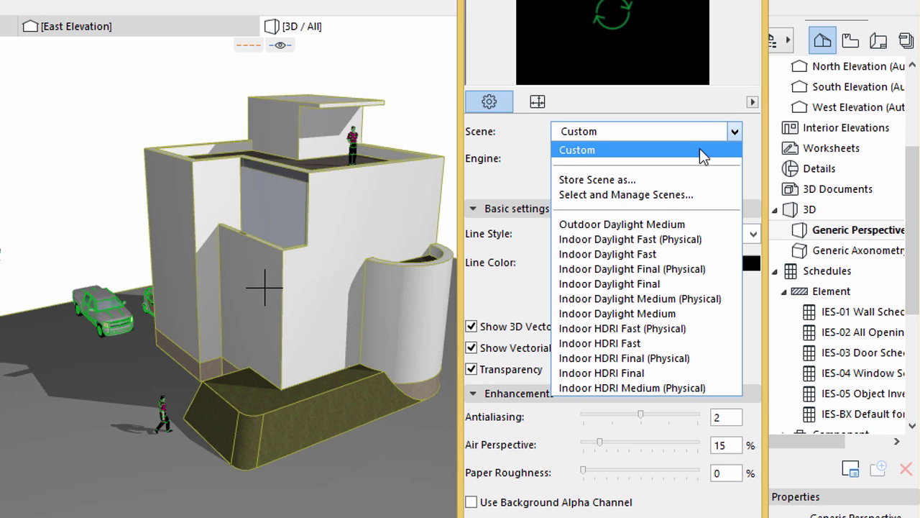
pyautogui.click(676, 200)
pyautogui.scroll(-3, 704, 306)
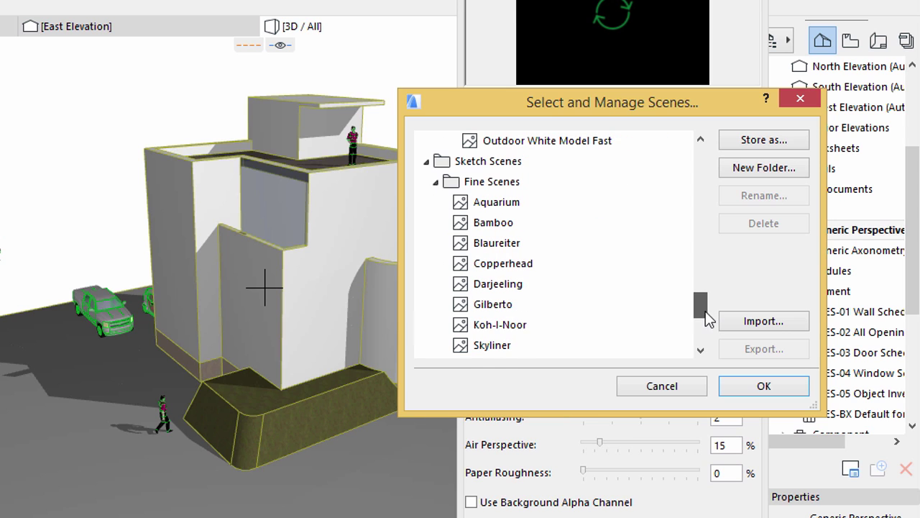
pyautogui.click(509, 329)
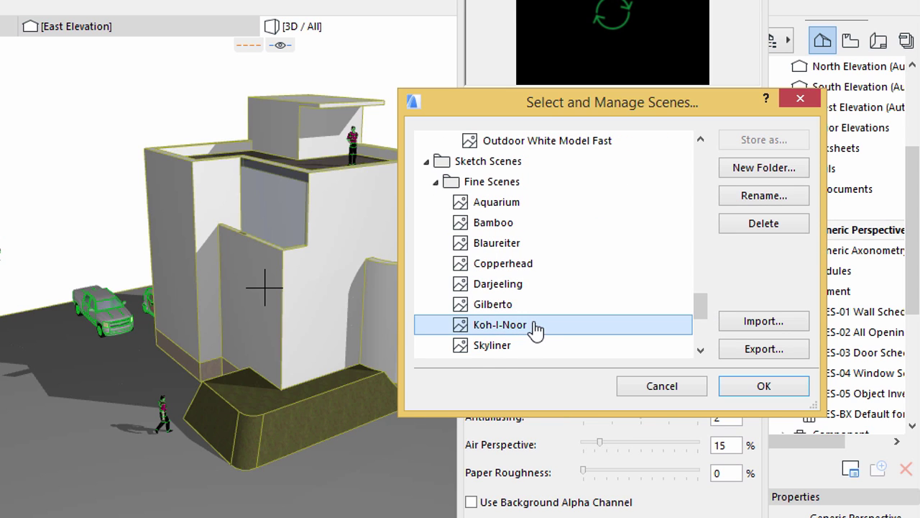
pyautogui.click(752, 387)
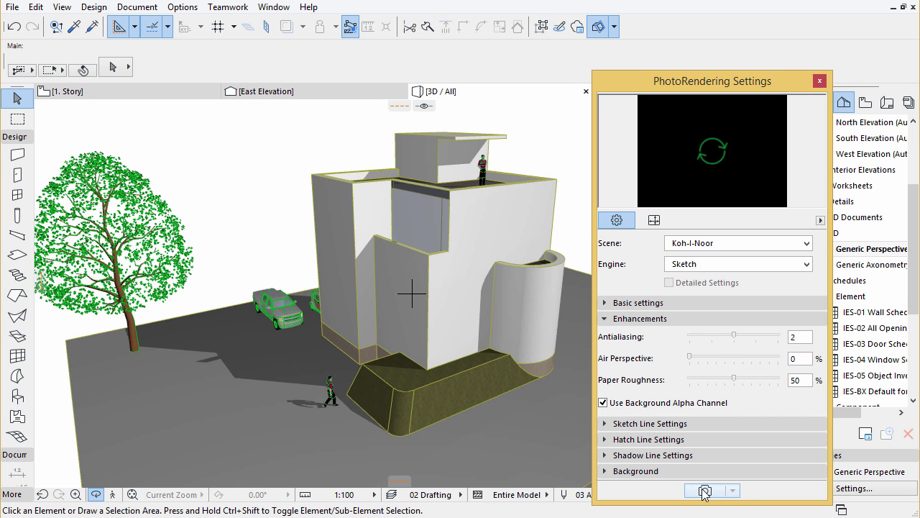
pyautogui.click(705, 491)
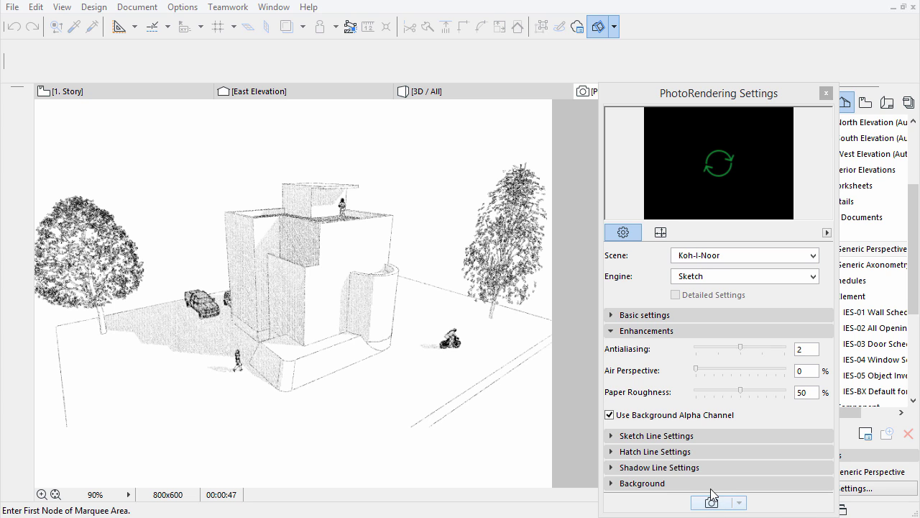
# Switch the PhotoRendering scene to Outdoor White Model Fast and render the building again
pyautogui.click(759, 262)
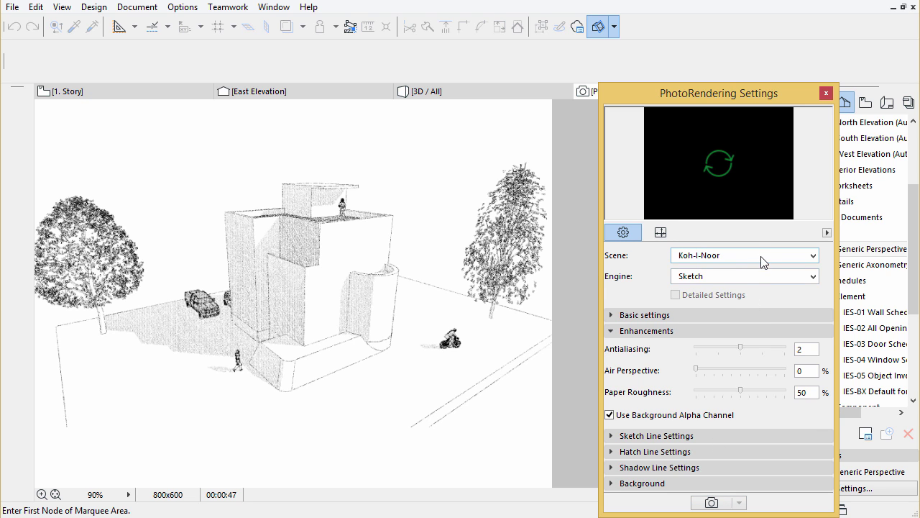
pyautogui.click(759, 261)
pyautogui.click(749, 302)
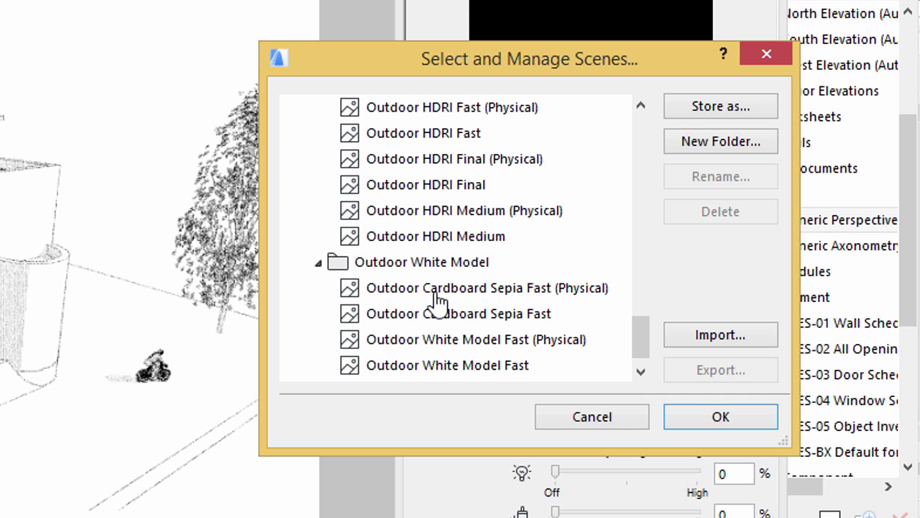
pyautogui.click(440, 365)
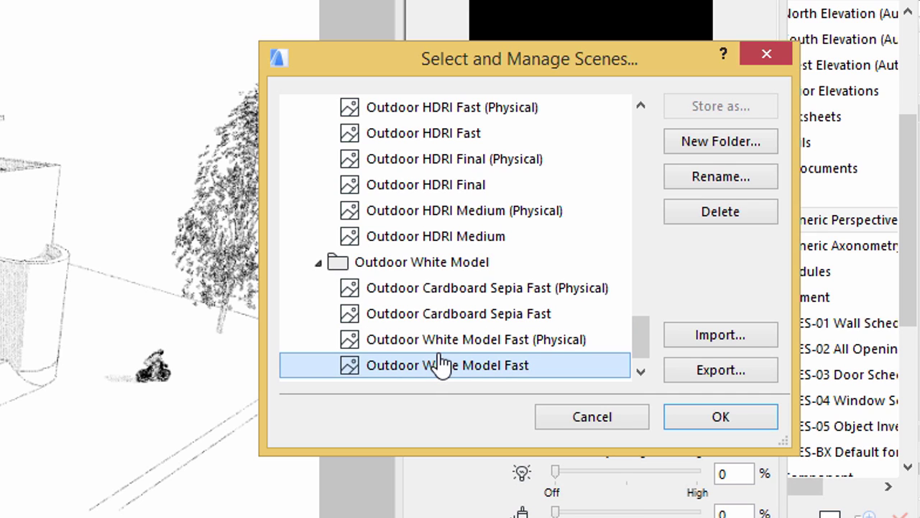
pyautogui.click(694, 425)
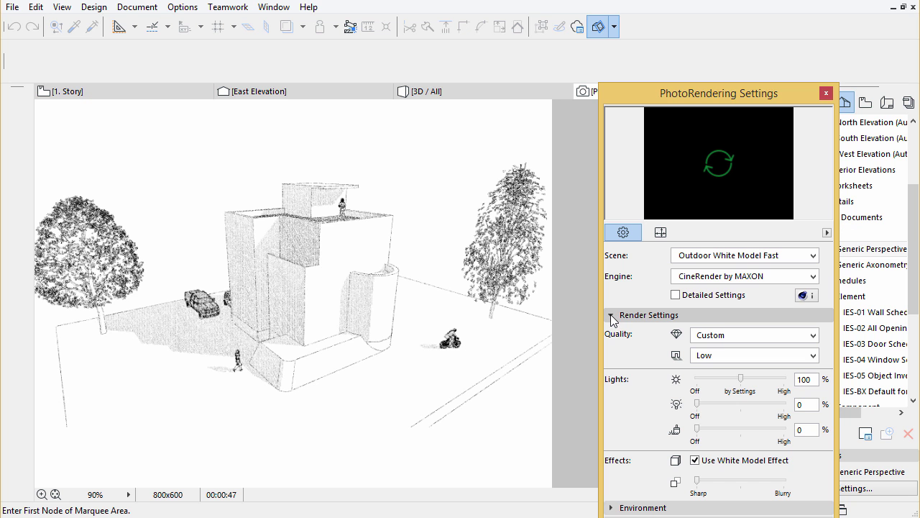
pyautogui.click(610, 314)
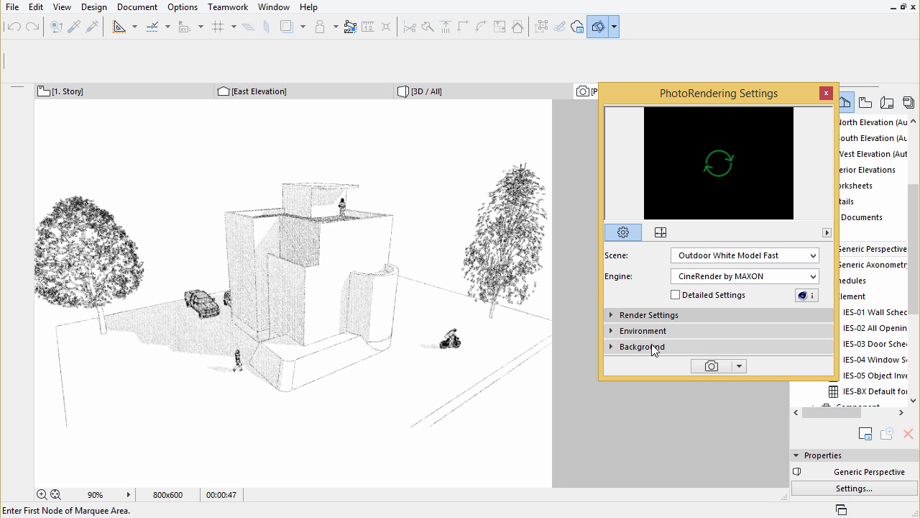
pyautogui.click(721, 367)
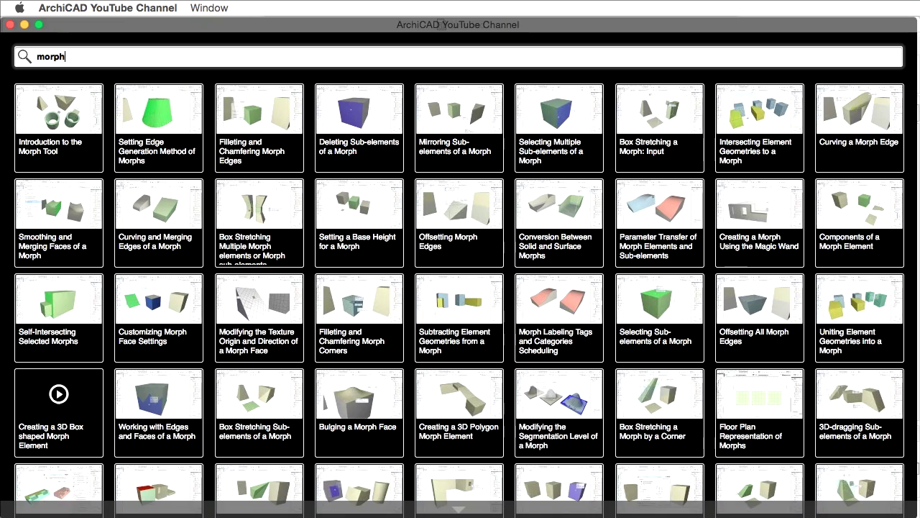
pyautogui.scroll(-5, 162, 122)
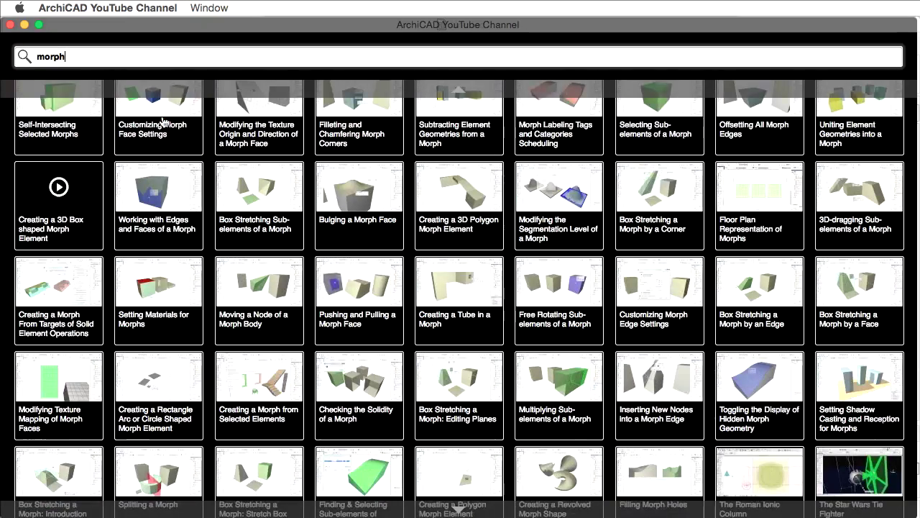
pyautogui.scroll(-3, 163, 122)
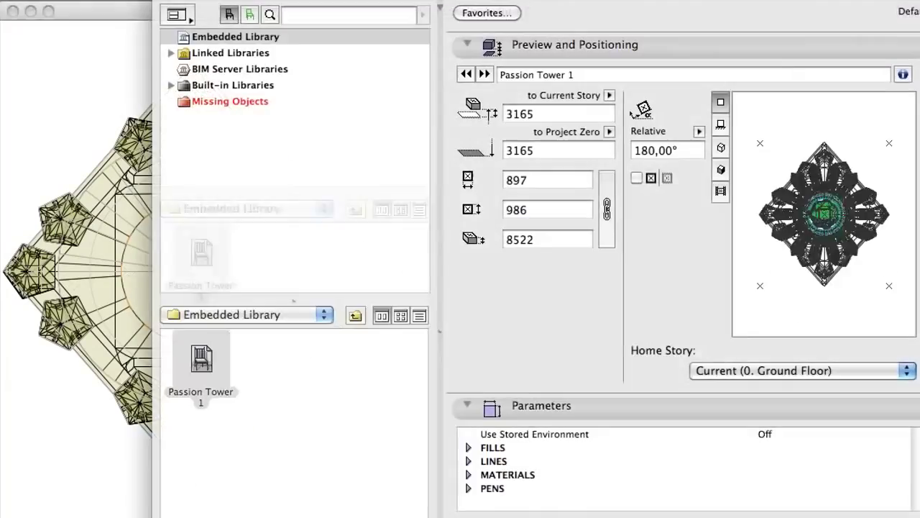
# Place the Passion Tower 1 library object on the ground floor plan, centred on the crossing of the axis lines
pyautogui.press('Return')
pyautogui.click(452, 270)
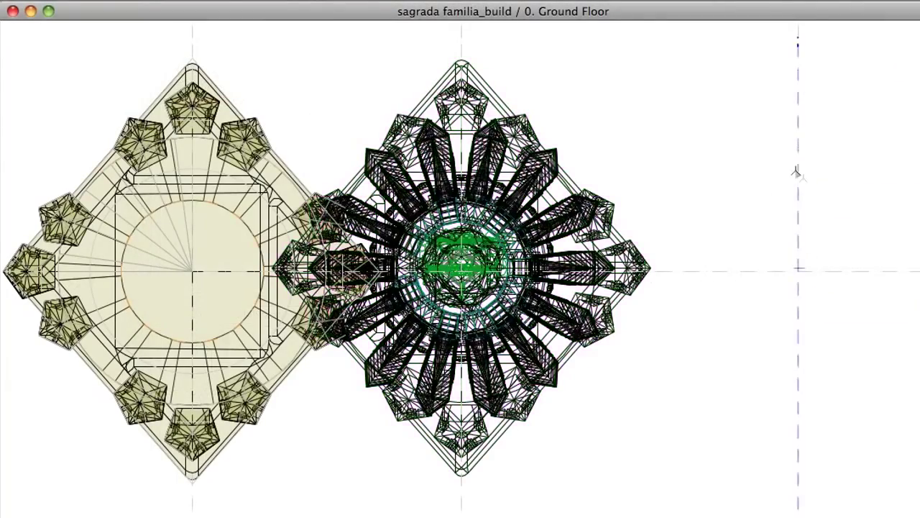
pyautogui.hscroll(10, 797, 171)
pyautogui.click(717, 41)
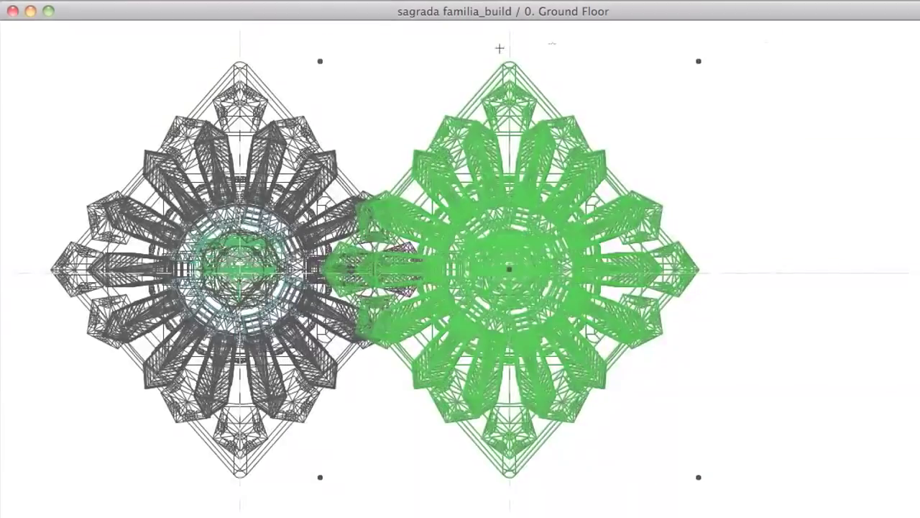